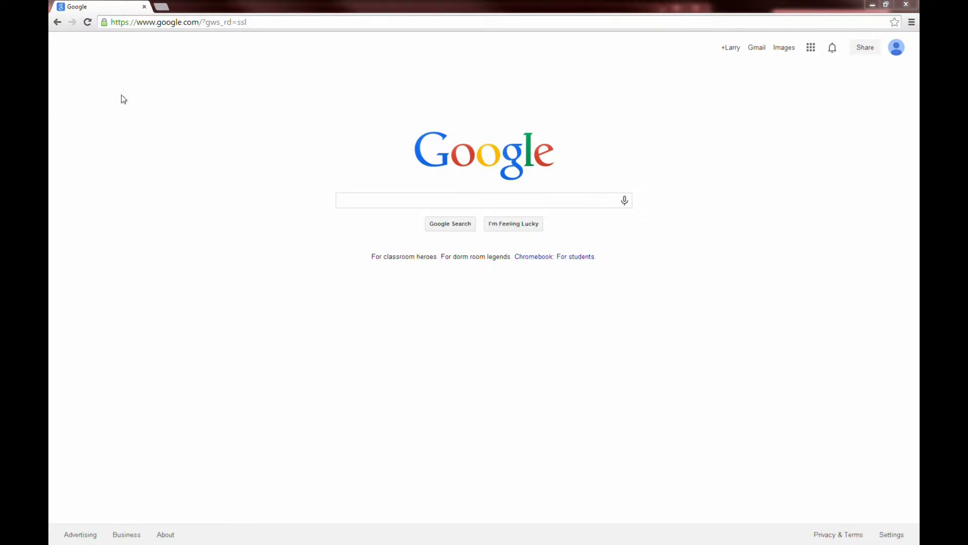
left_click(219, 26)
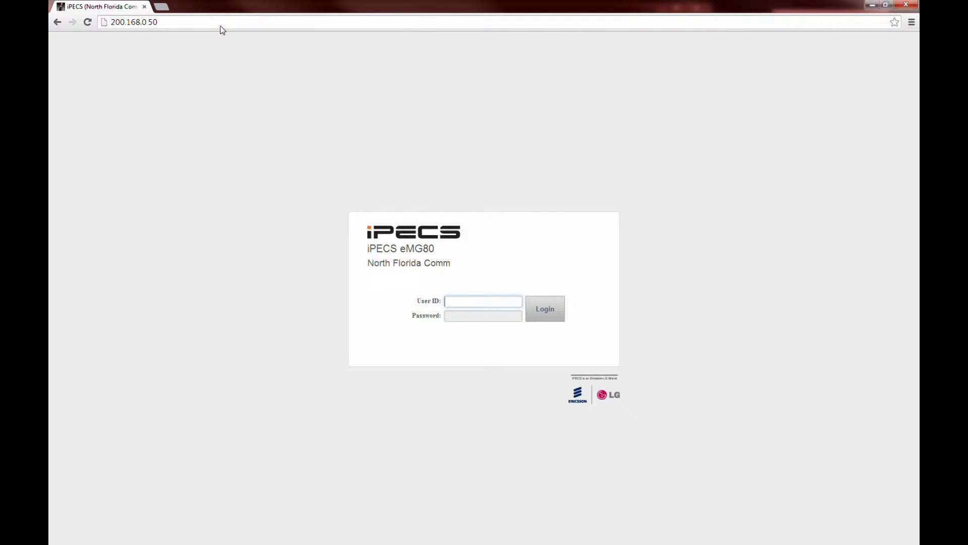
type("100")
key("Tab")
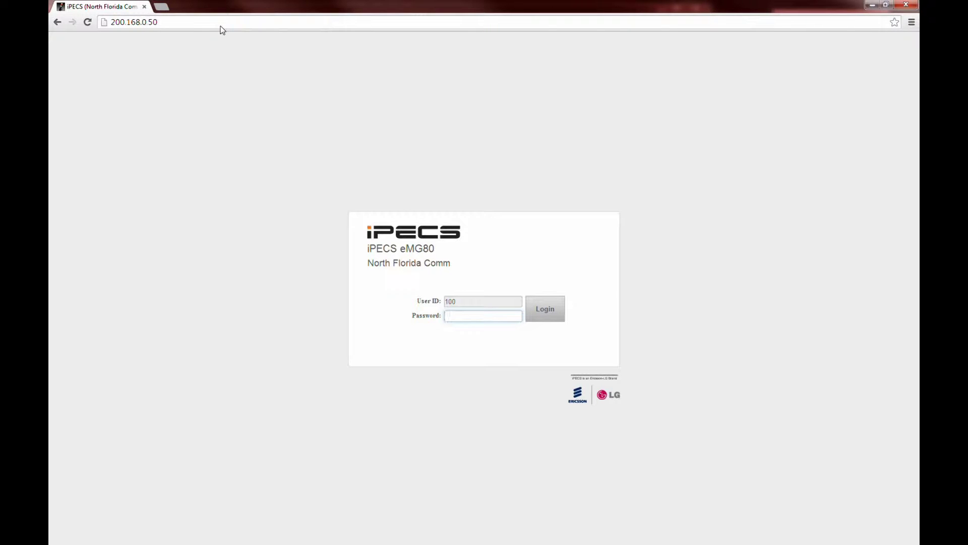
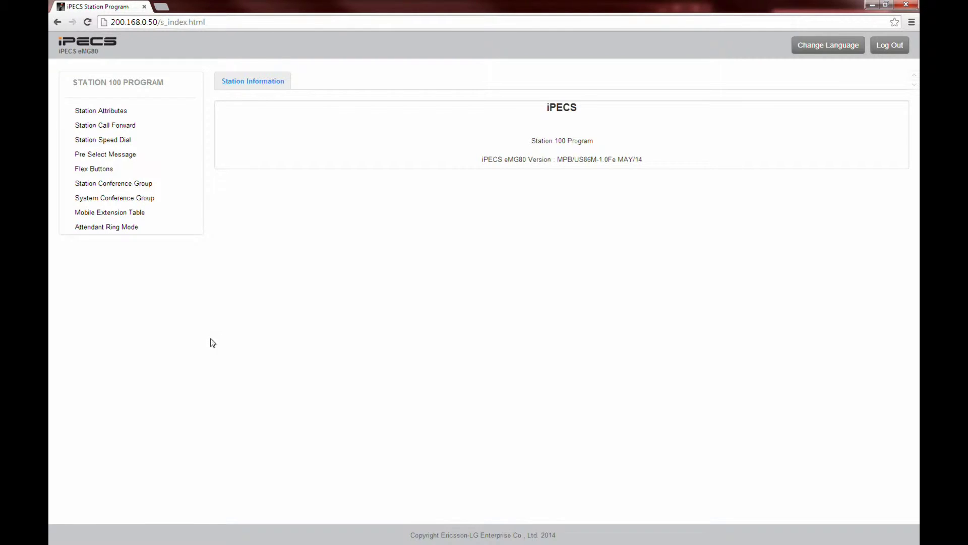
- Load Station Speed Dial entries 0–10 and bring up entry 0's CO Type choices
left_click(115, 144)
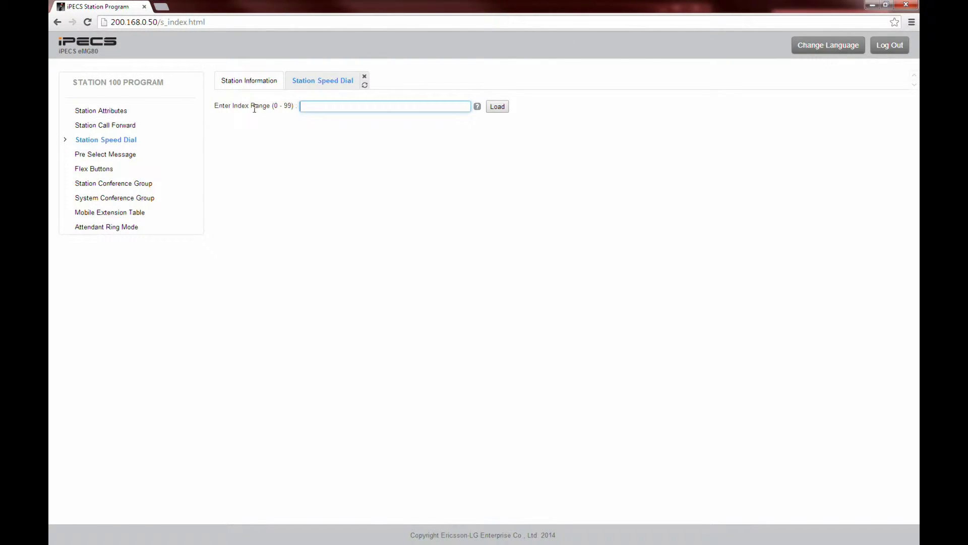
type("0-")
type("10")
left_click(502, 109)
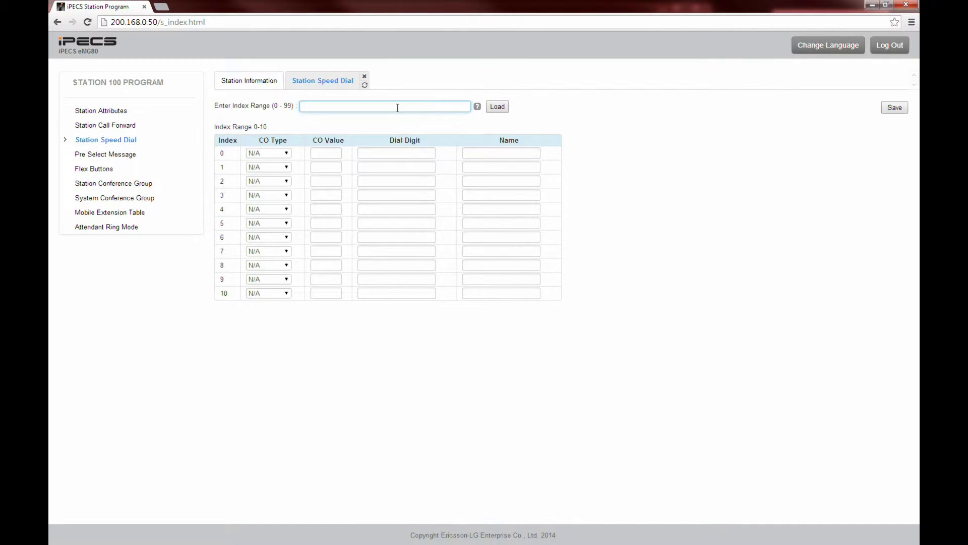
left_click(288, 154)
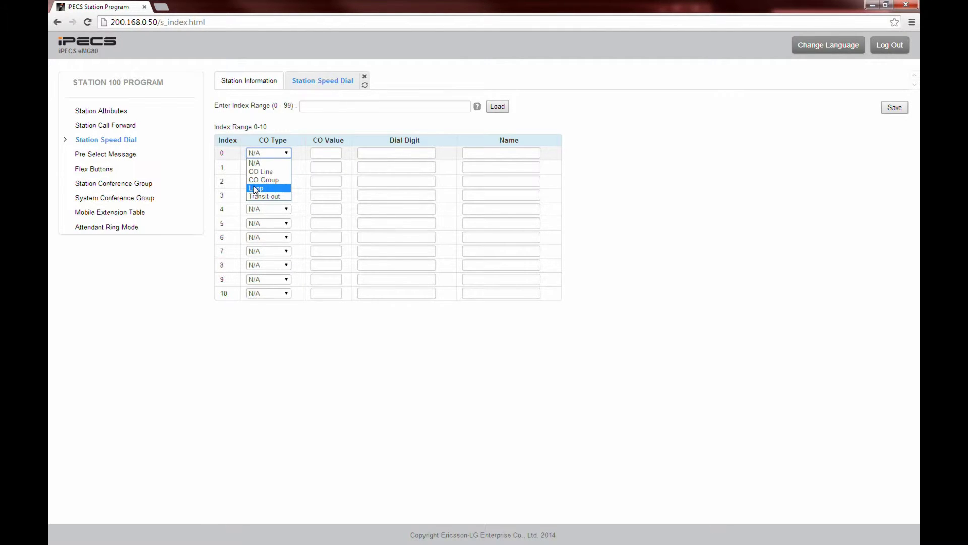
- Settle entry 0's CO type on Loop and move to its Dial Digit field
left_click(256, 188)
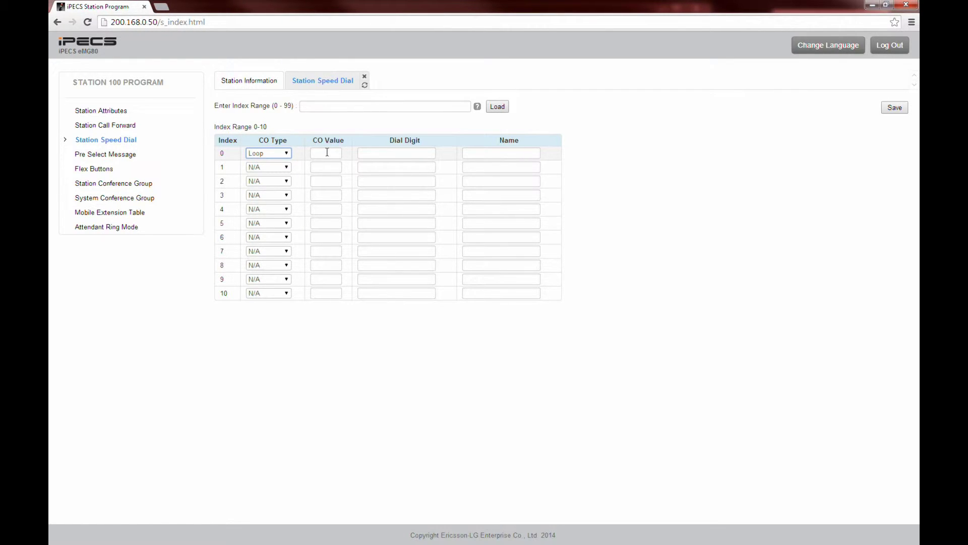
left_click(289, 158)
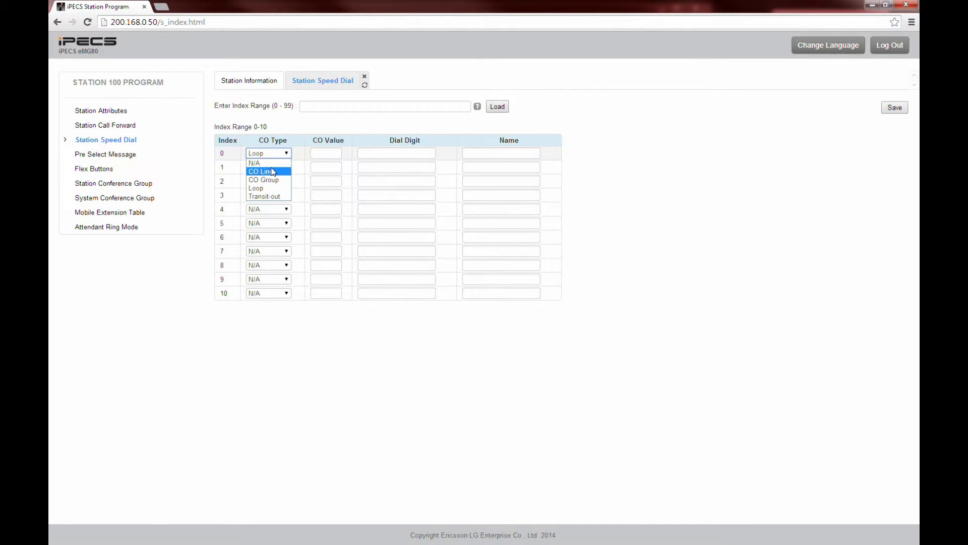
left_click(273, 172)
left_click(323, 150)
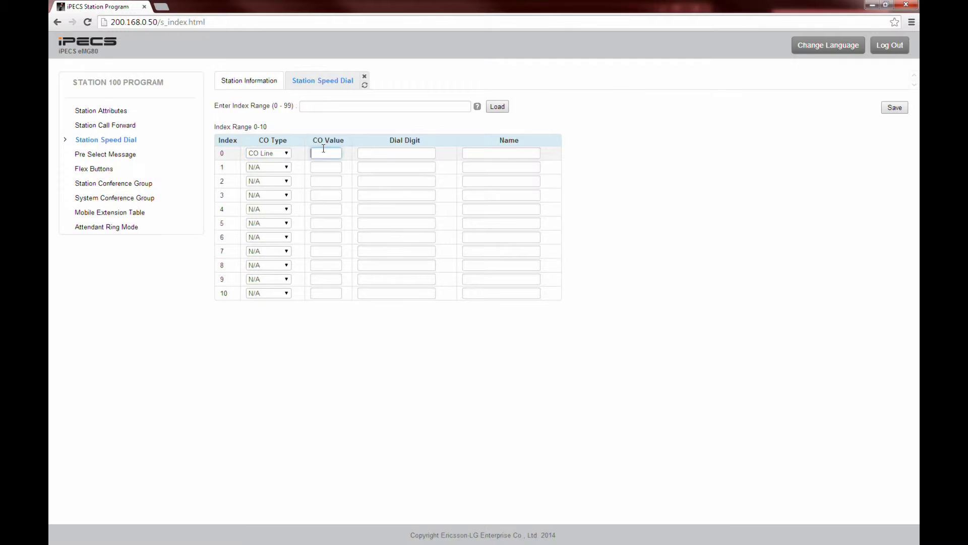
left_click(284, 154)
left_click(266, 188)
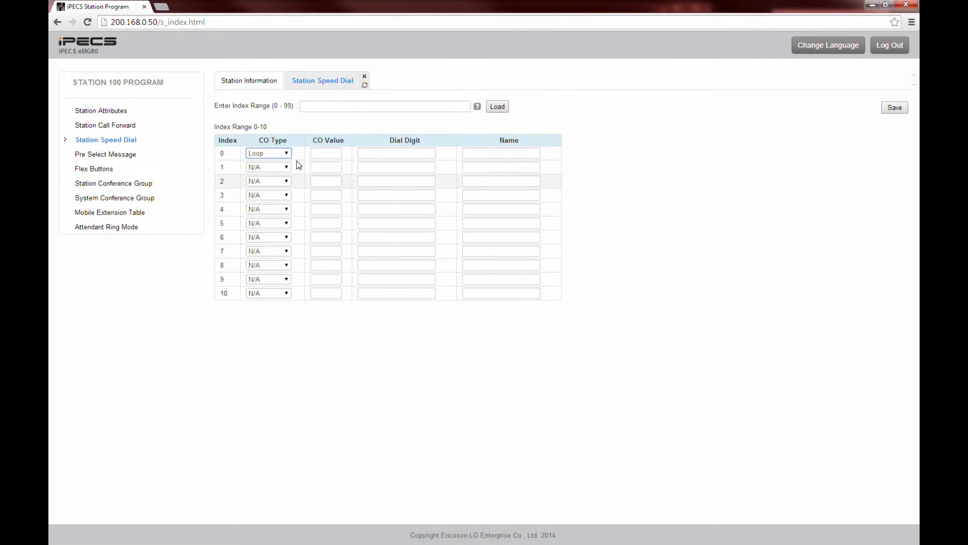
left_click(371, 155)
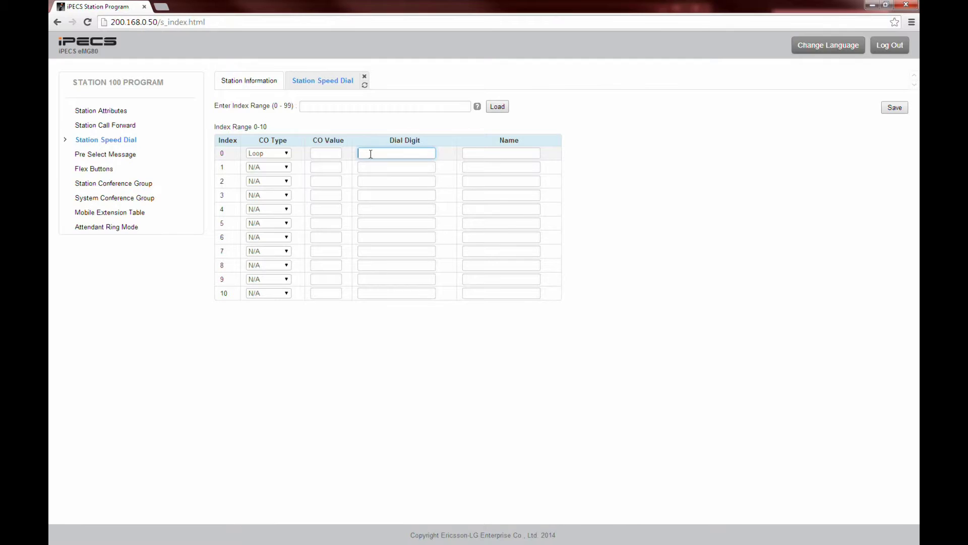
key("Tab")
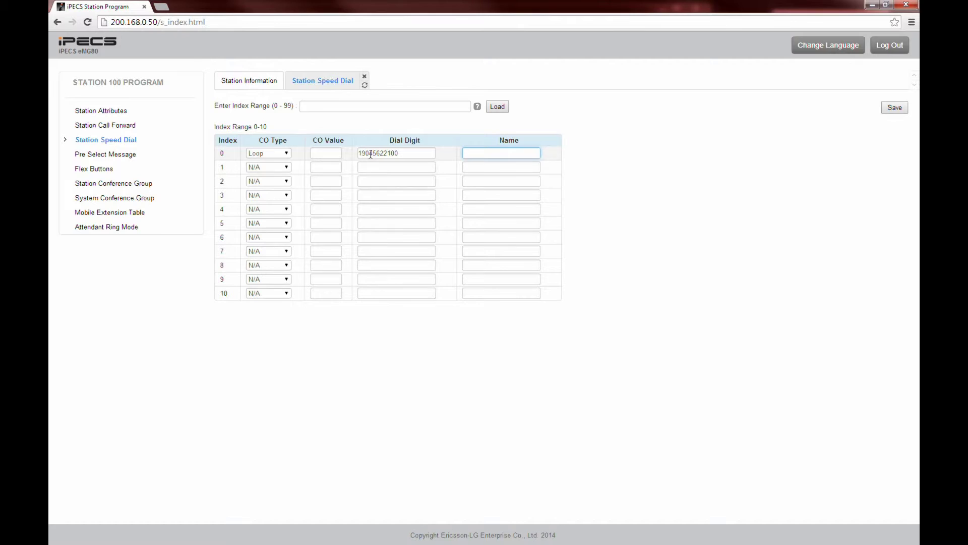
type("N ")
type("Florida Com")
type("m")
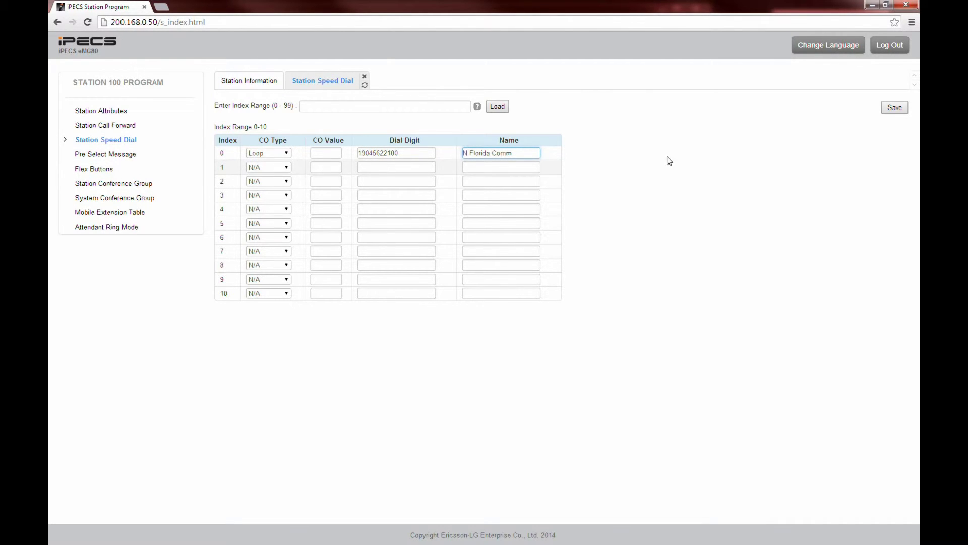
left_click(892, 111)
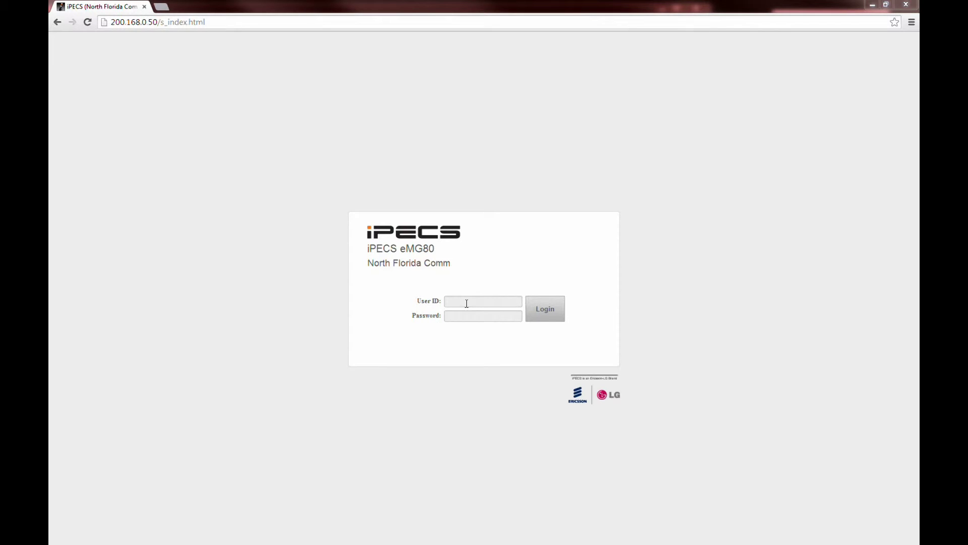
left_click(466, 304)
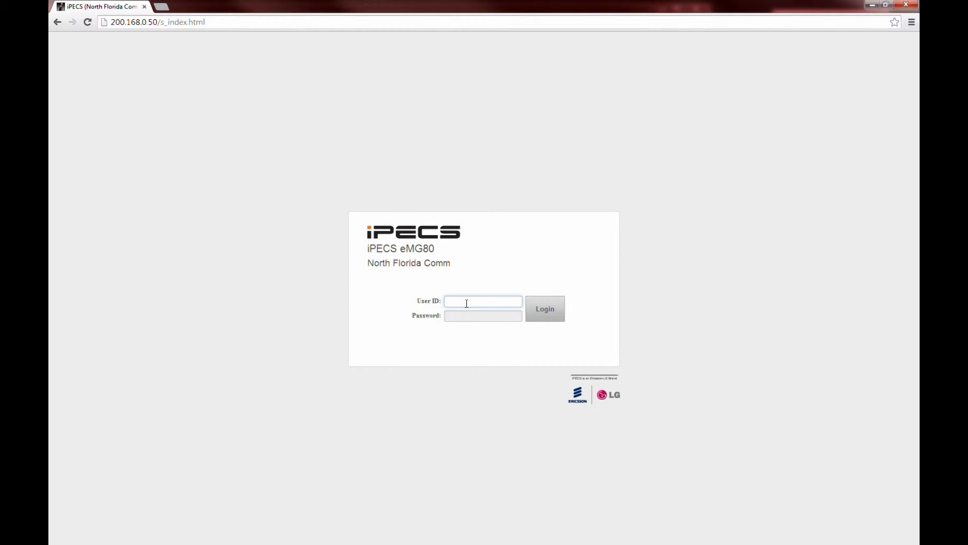
key("Tab")
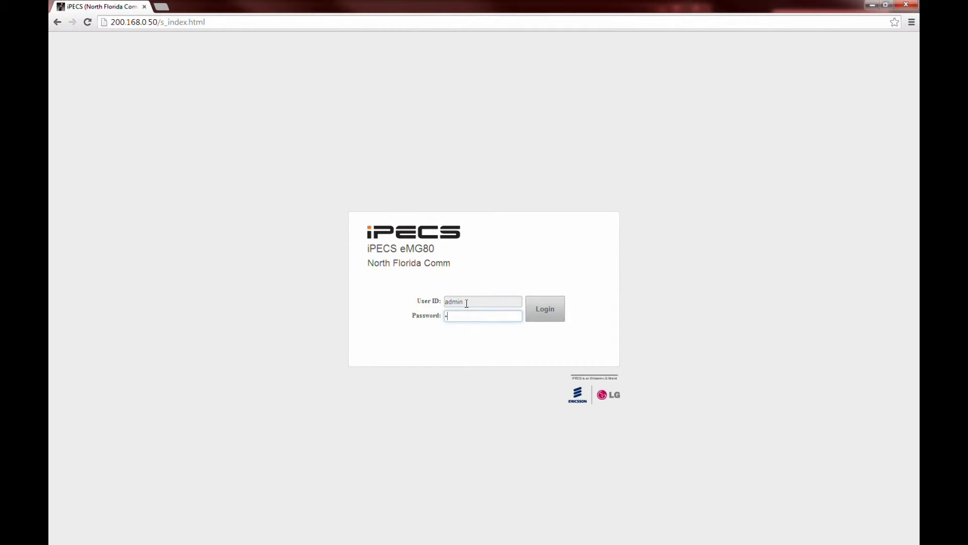
left_click(532, 309)
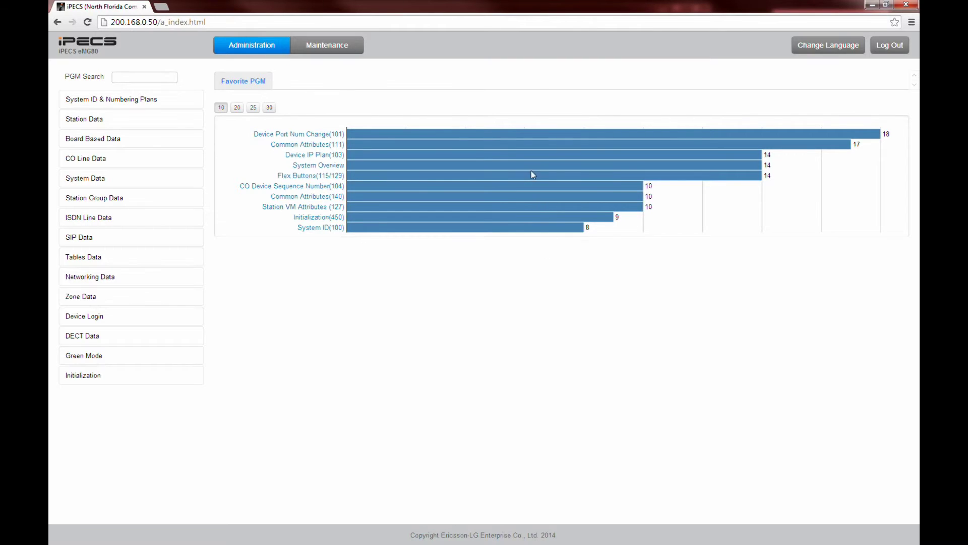
- Open System Speed Dial under System Data and load indexes 2000–2010
left_click(89, 179)
scroll(114, 273, "down", 3)
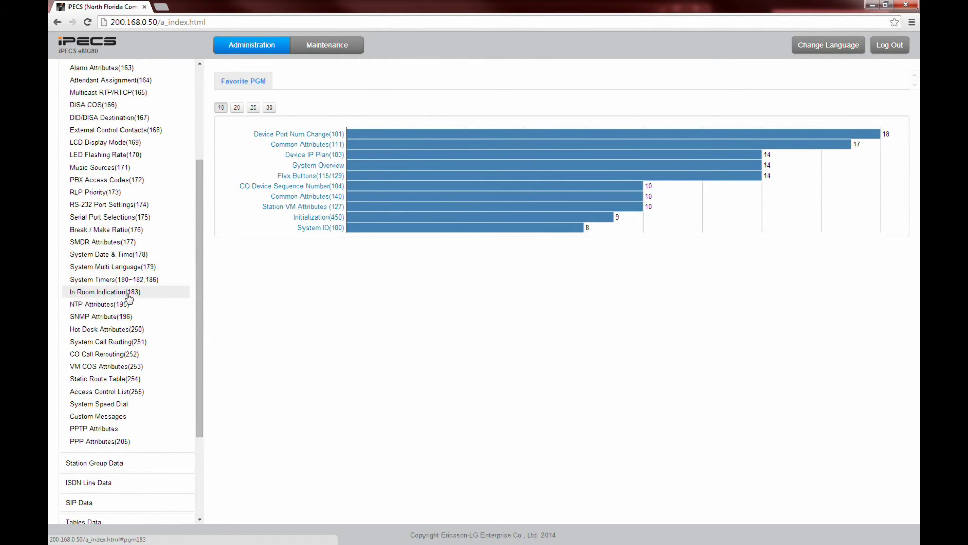
scroll(126, 292, "down", 3)
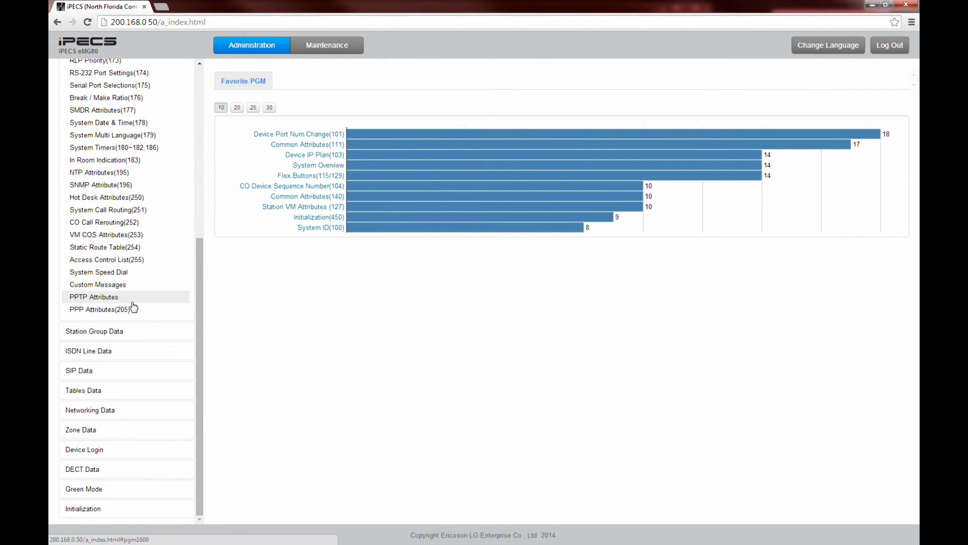
left_click(105, 275)
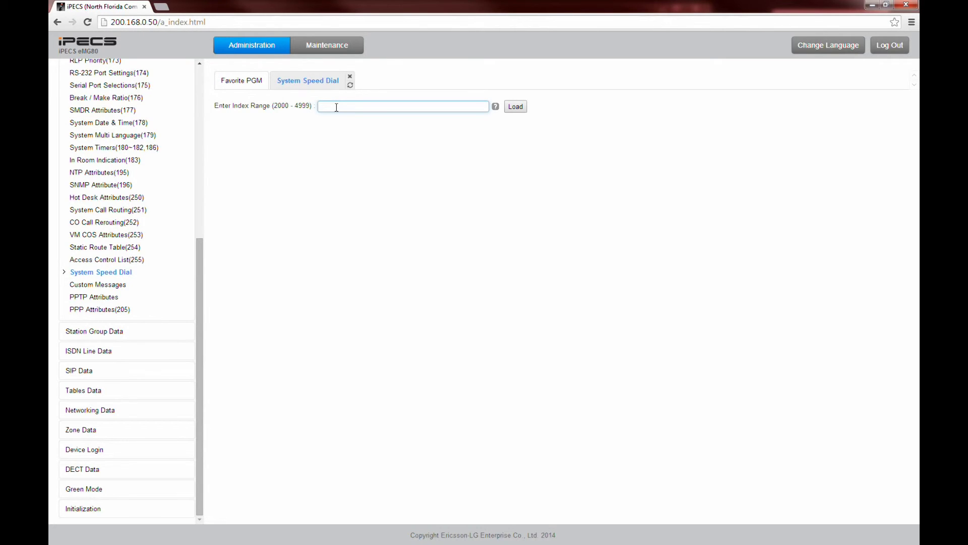
type("200")
type("0")
type("20")
type("10")
key("Return")
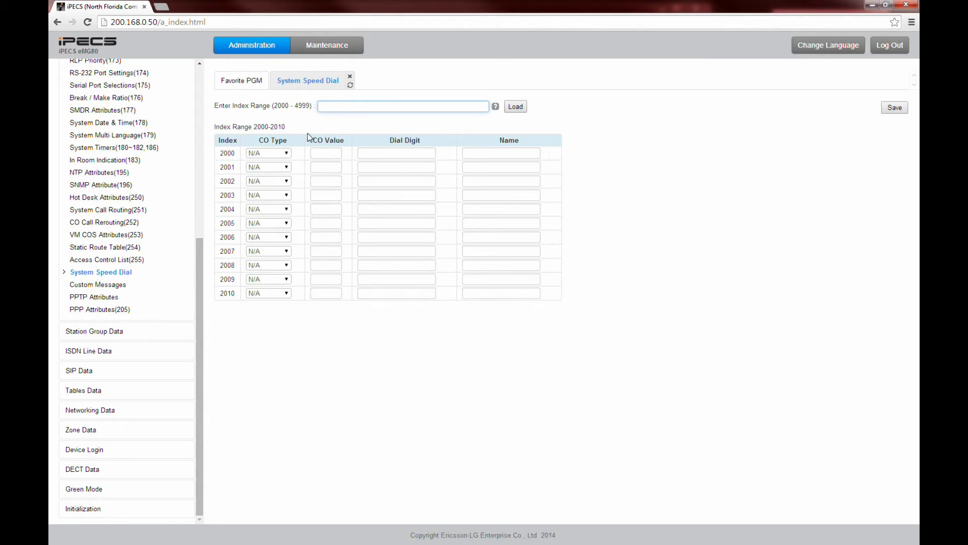
left_click(286, 153)
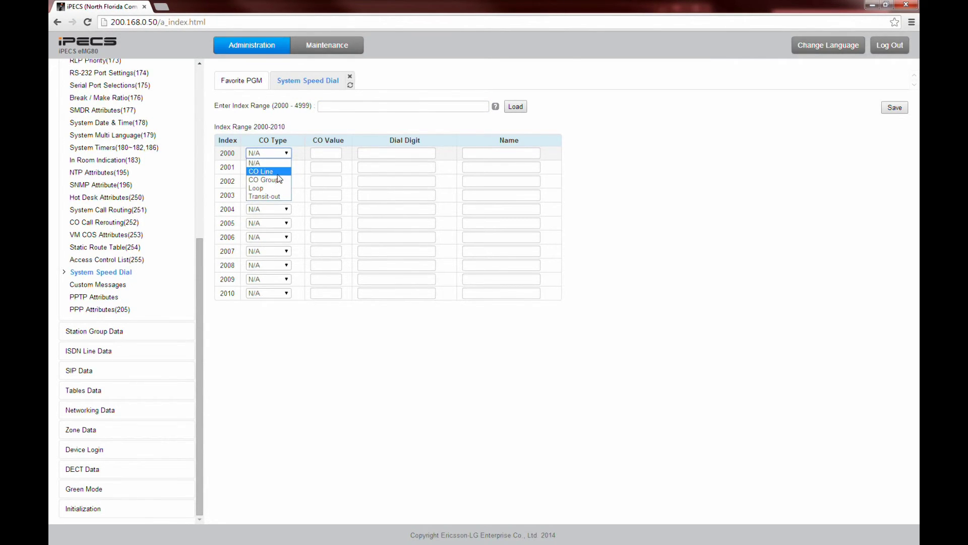
left_click(265, 188)
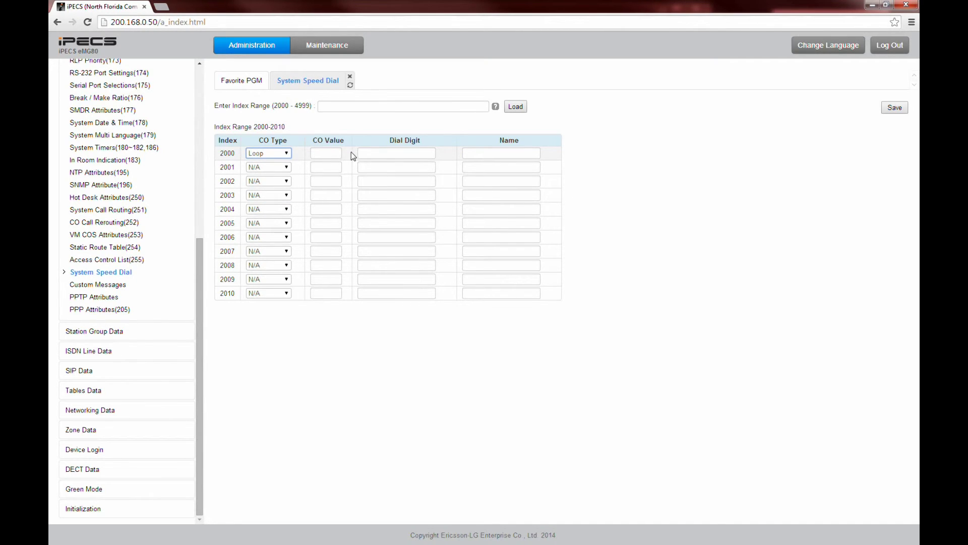
left_click(375, 153)
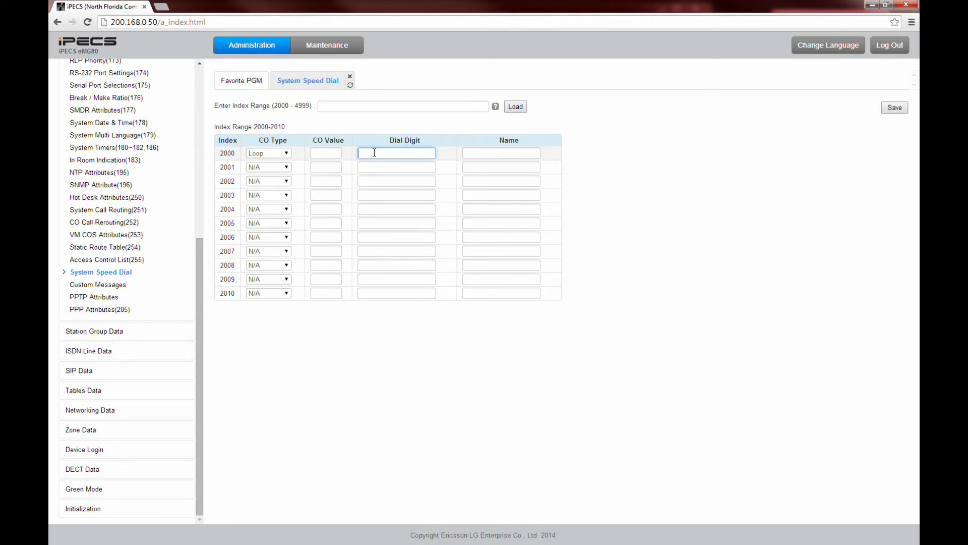
key("Tab")
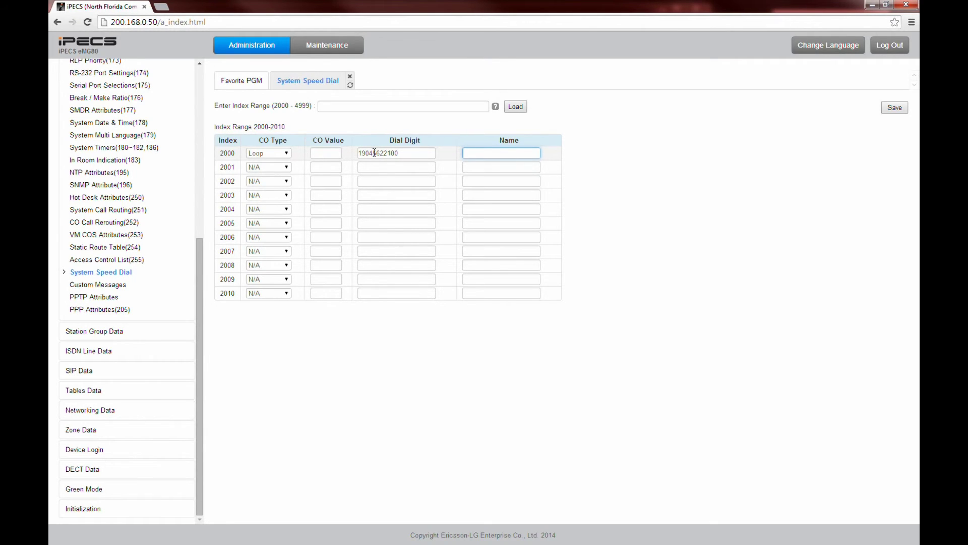
type("N Fl")
type("L Com")
type("m")
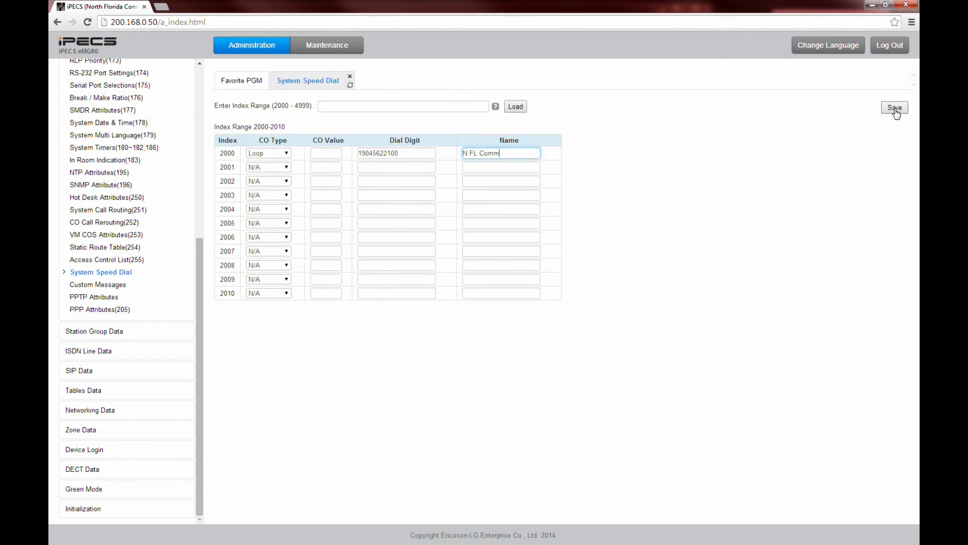
left_click(895, 109)
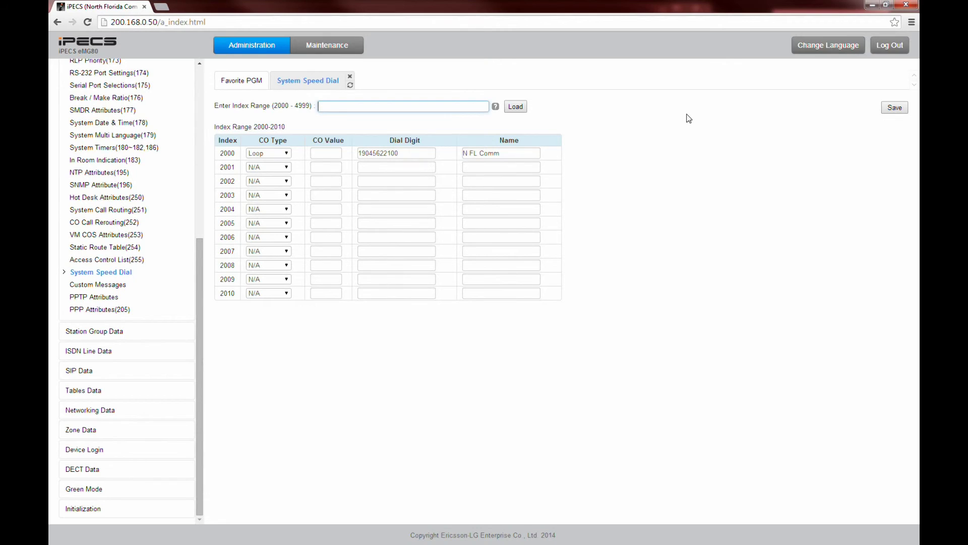
left_click(894, 50)
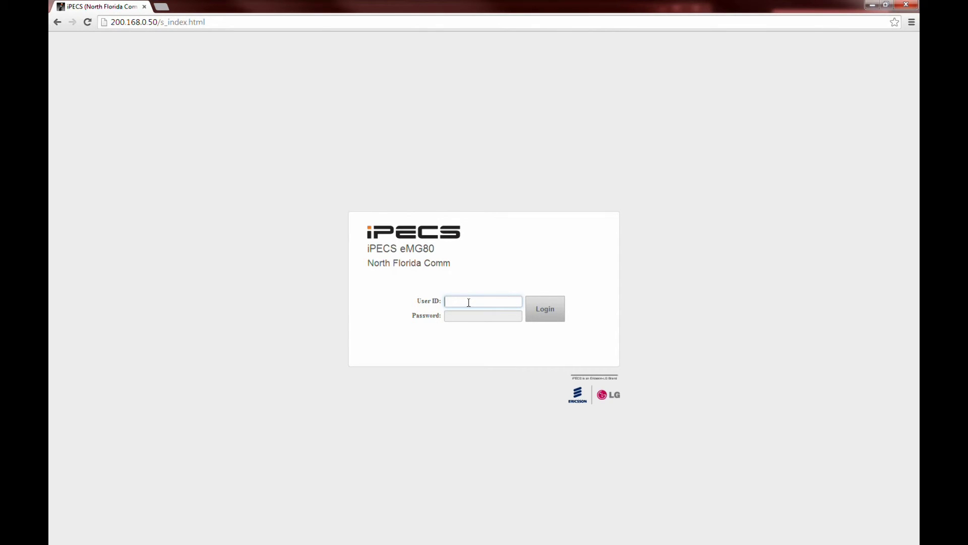
- Sign back in as station 100 and go to the Flex Buttons page
type("100")
key("Tab")
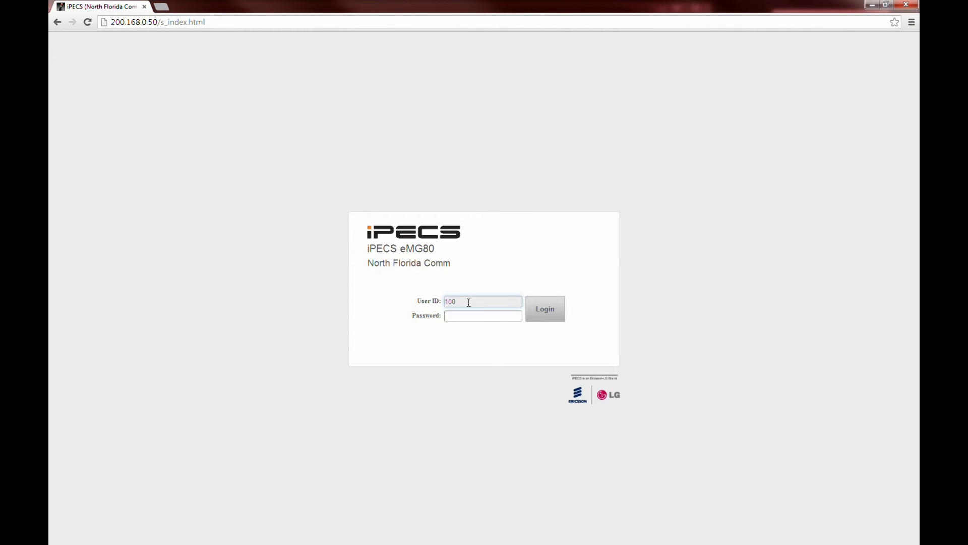
type("0000")
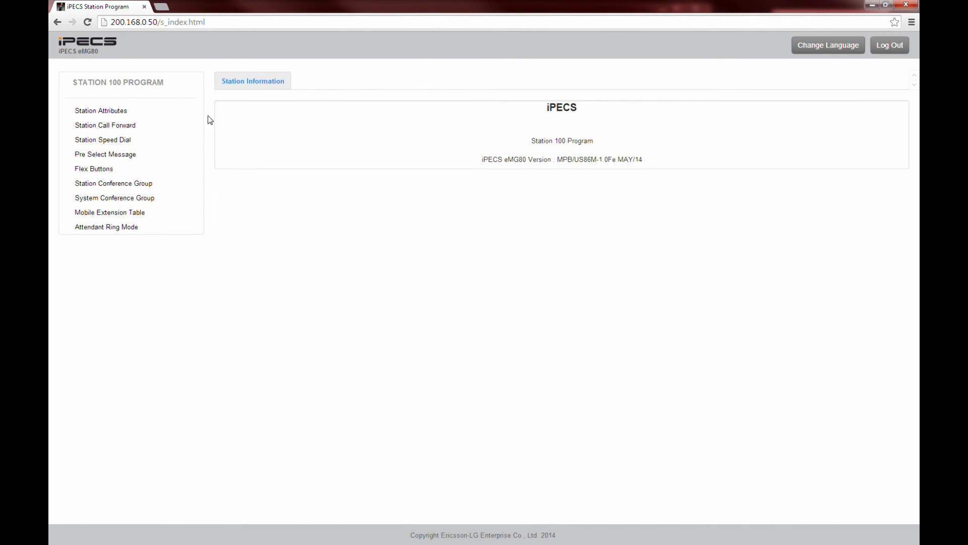
left_click(103, 173)
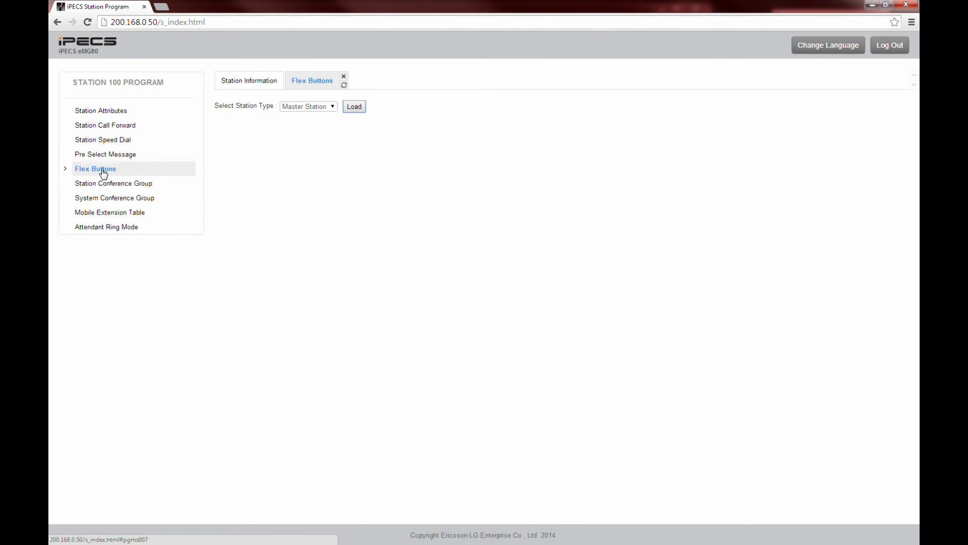
- Load the master station's buttons and save Flex Button 23 as Station Speed with value 0
left_click(353, 108)
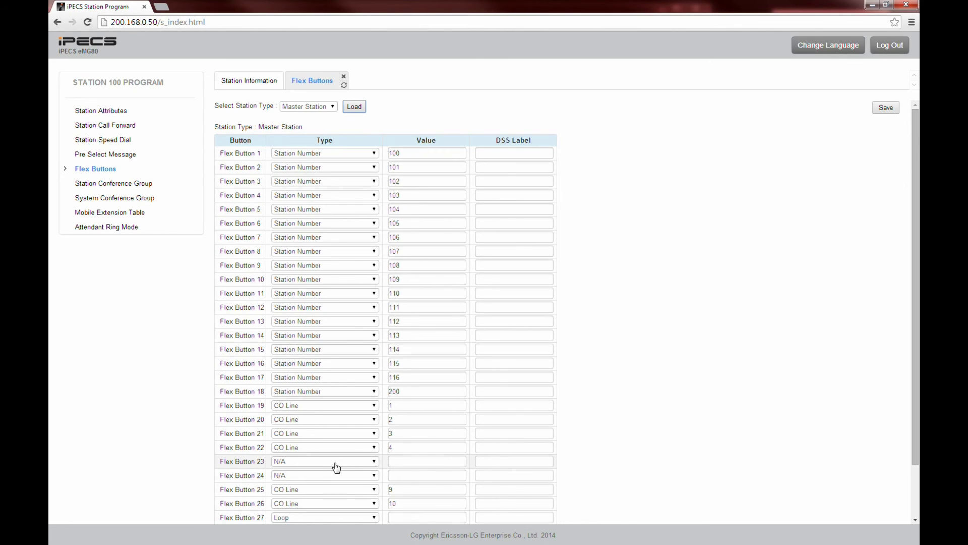
left_click(374, 462)
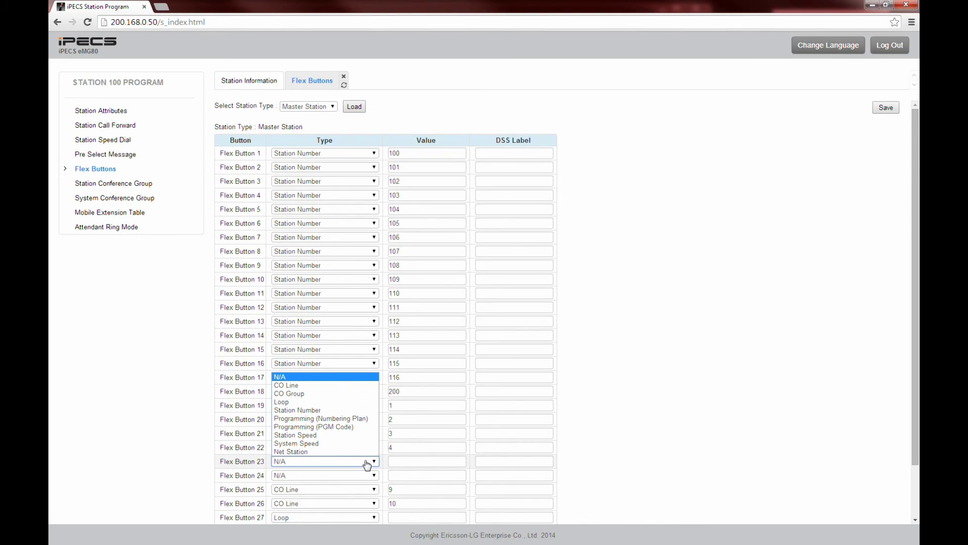
left_click(319, 437)
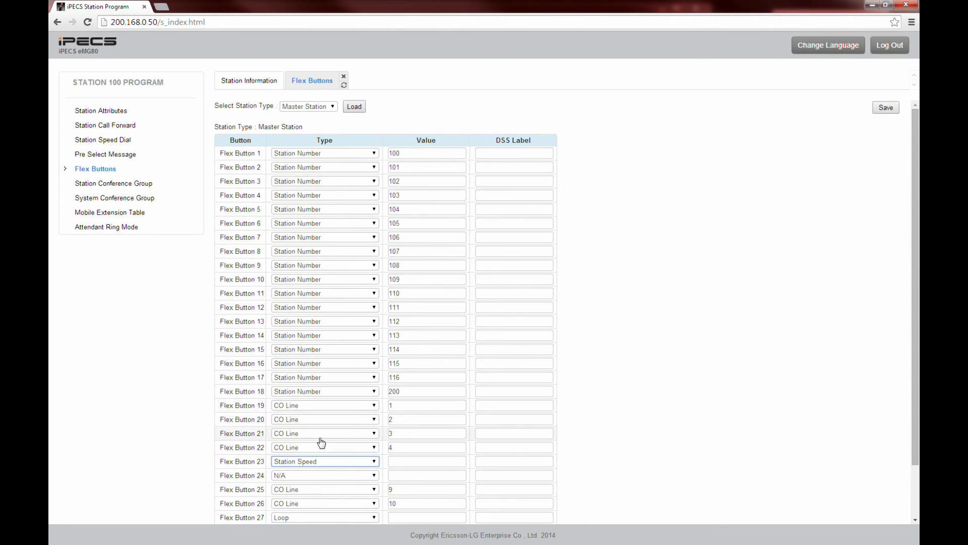
left_click(400, 462)
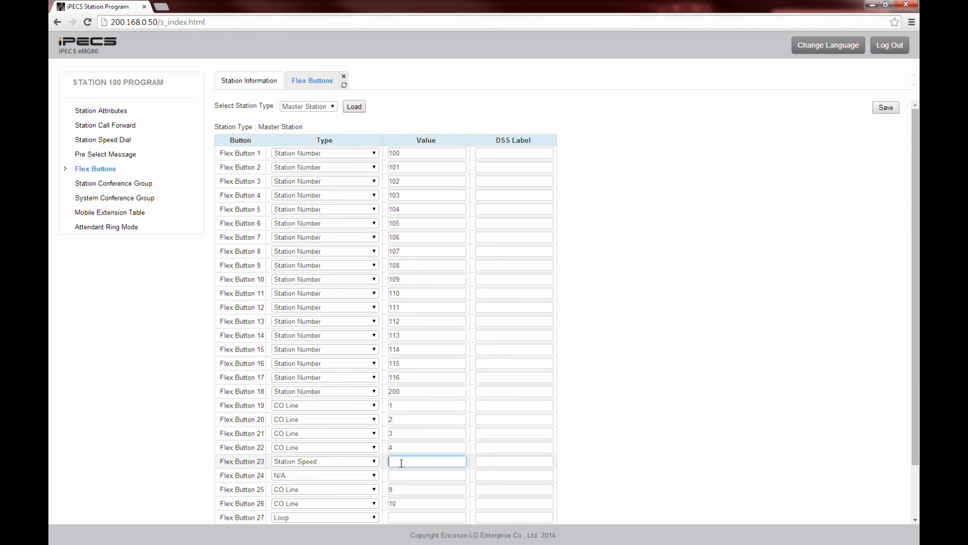
type("00")
left_click(885, 108)
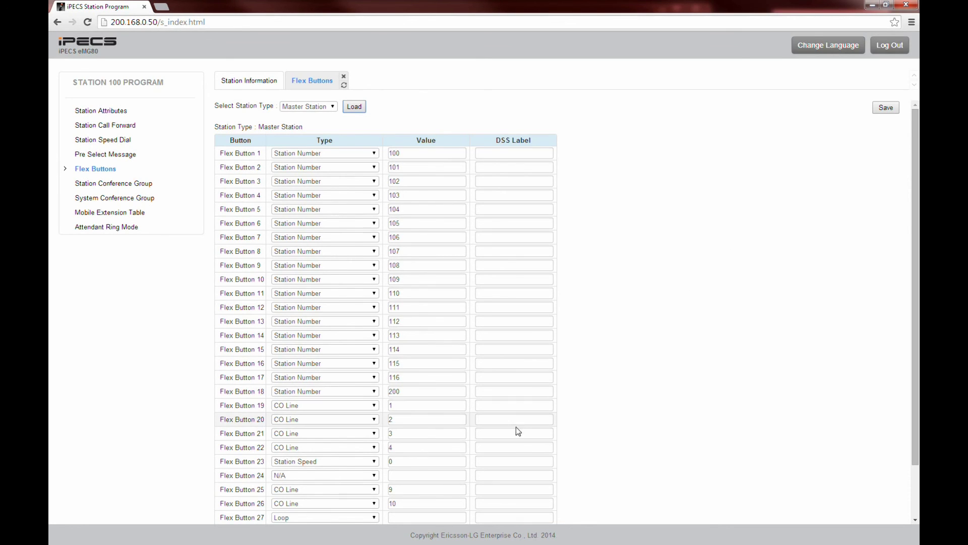